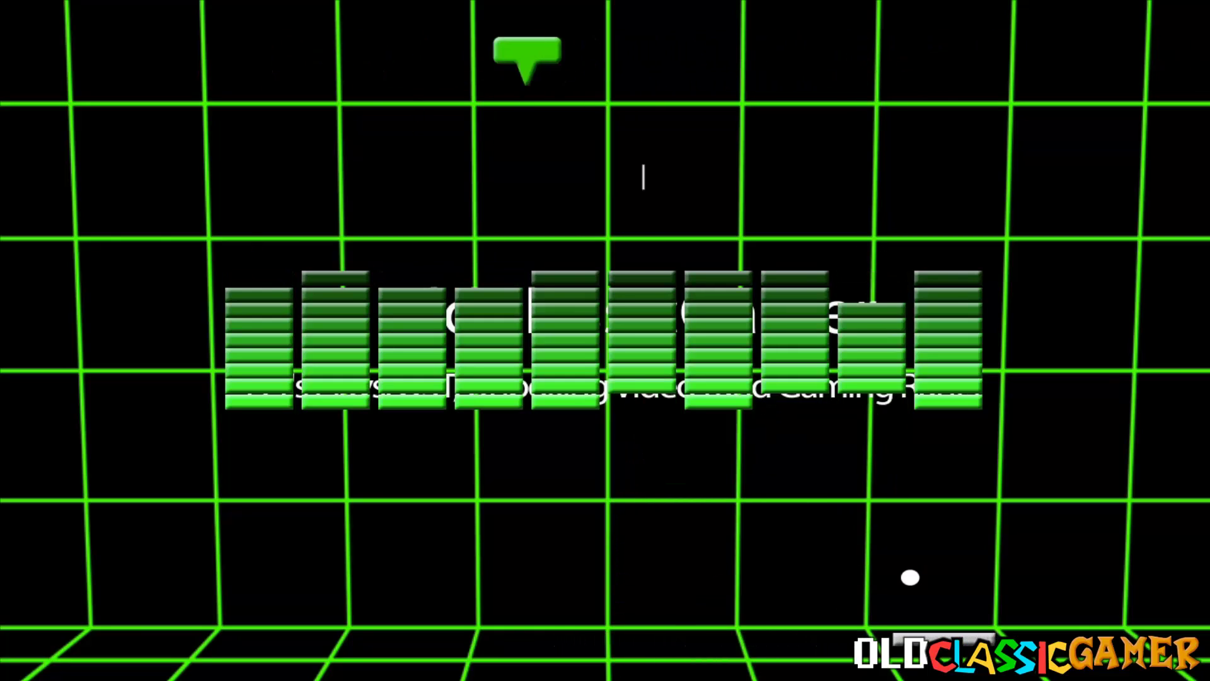
Step: Close the Google+ notifications popup to reveal the full Video Manager list
key(Left)
key(Left)
key(Left)
key(Left)
key(Left)
key(Left)
key(Left)
key(Left)
key(Left)
key(Left)
key(Left)
key(Left)
key(Right)
key(Right)
key(Right)
key(Right)
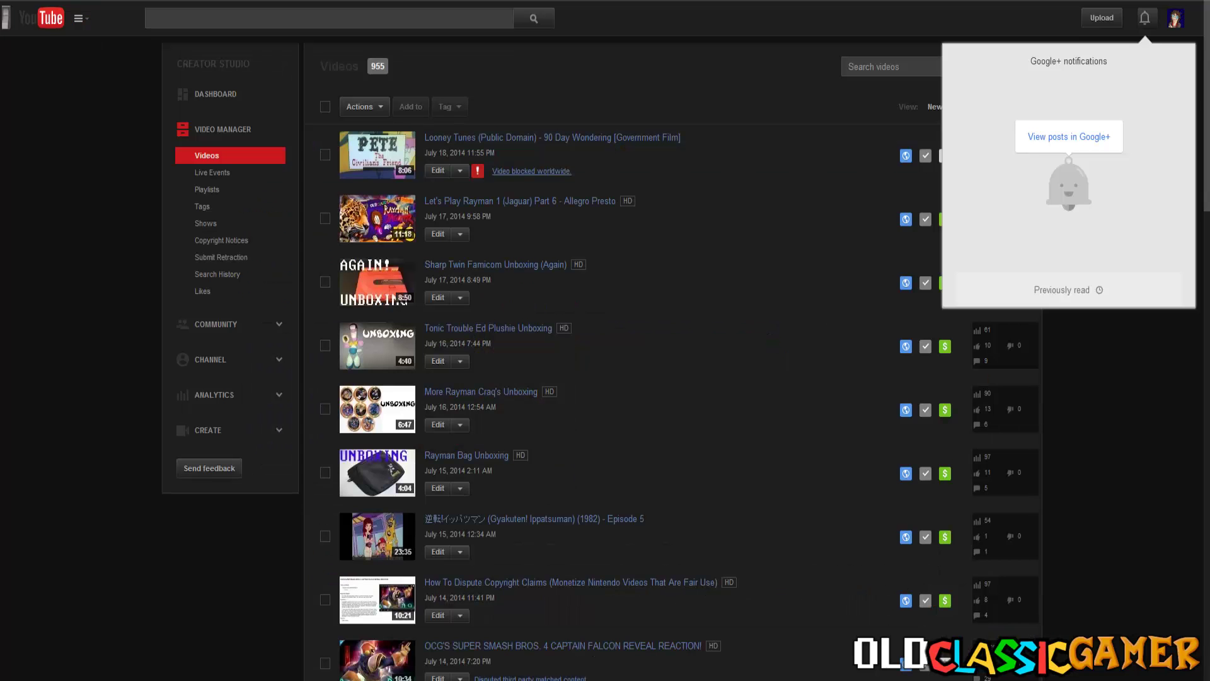
click(1145, 19)
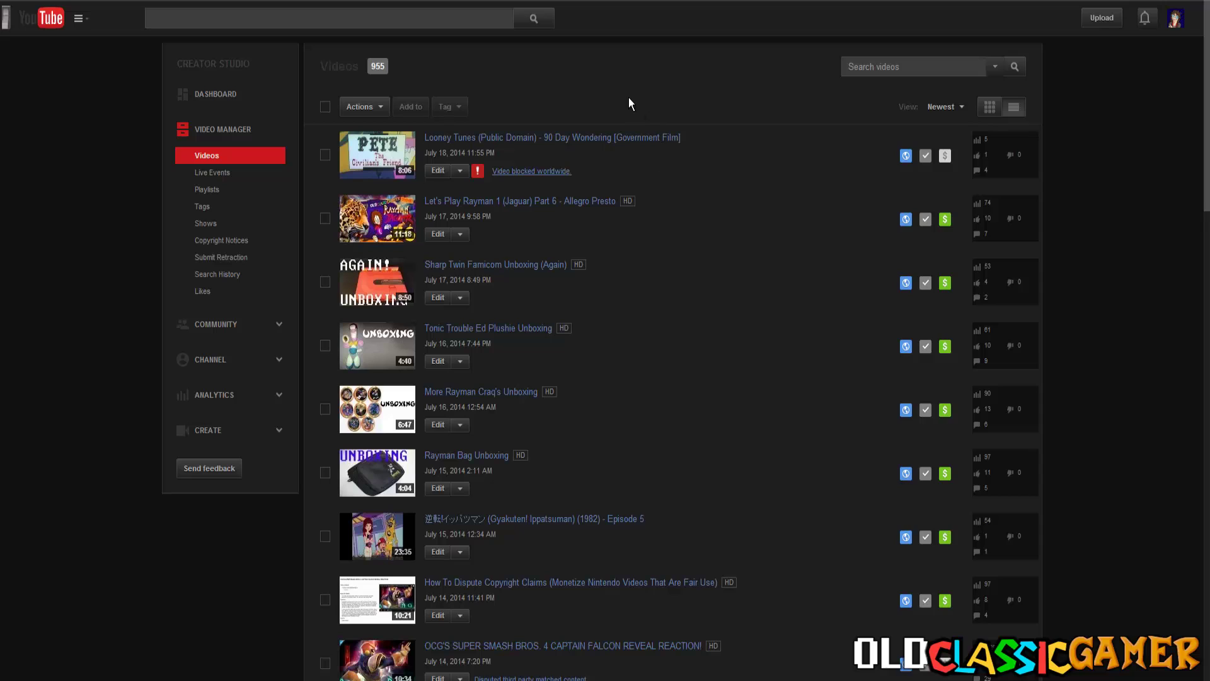
Step: Open the Looney Tunes video's 'Video blocked worldwide' notice and play its matched clip from 0:01
click(553, 172)
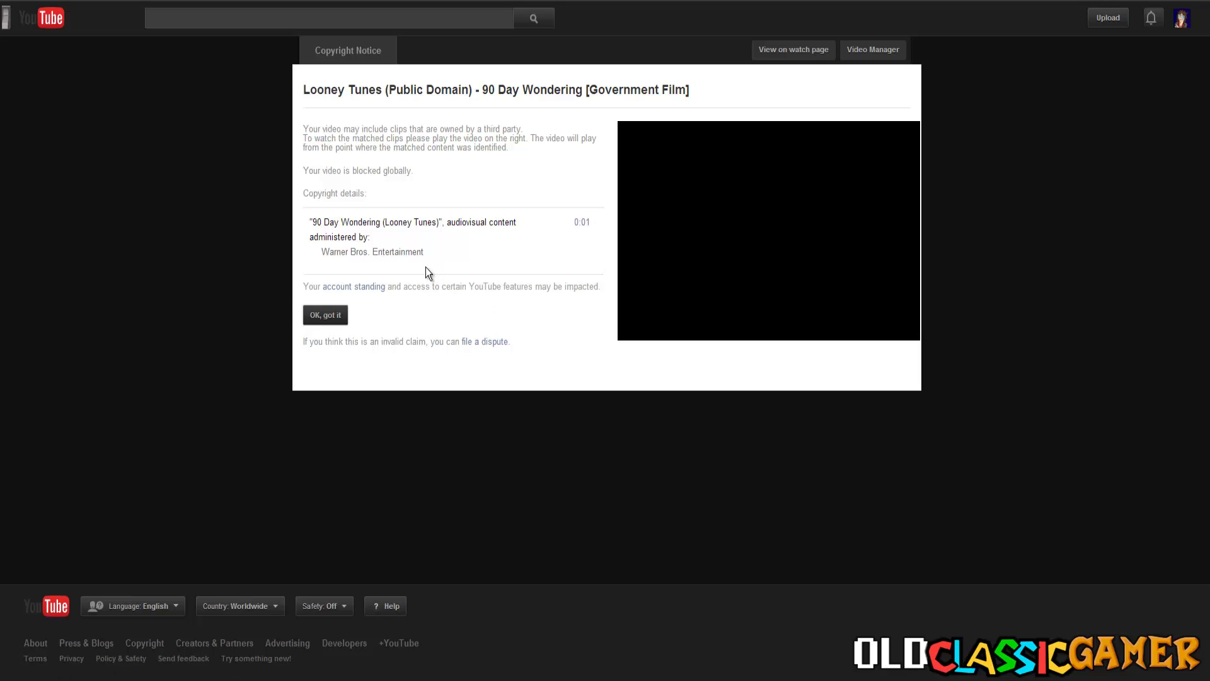
click(578, 222)
Step: Open the dispute form for the Looney Tunes 90 Day Wondering copyright claim
click(483, 344)
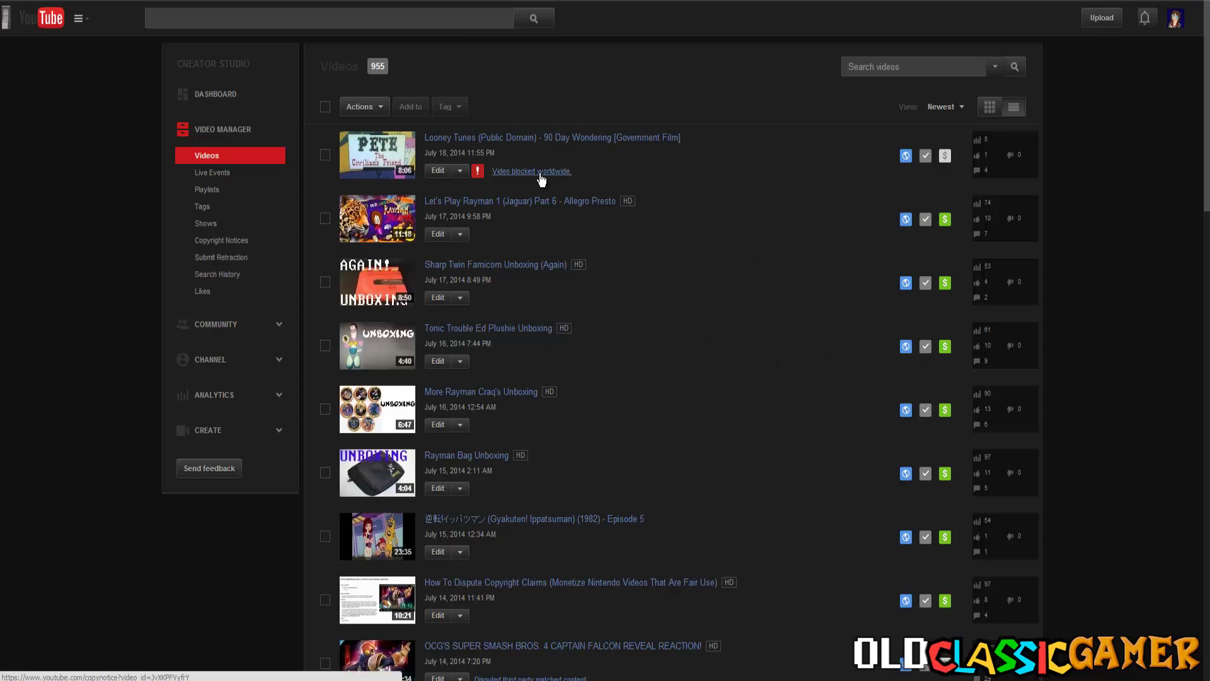
Step: Open the Team Fortress 2 Jaltoid Server Part 4 notice from the Copyright Notices list
click(226, 242)
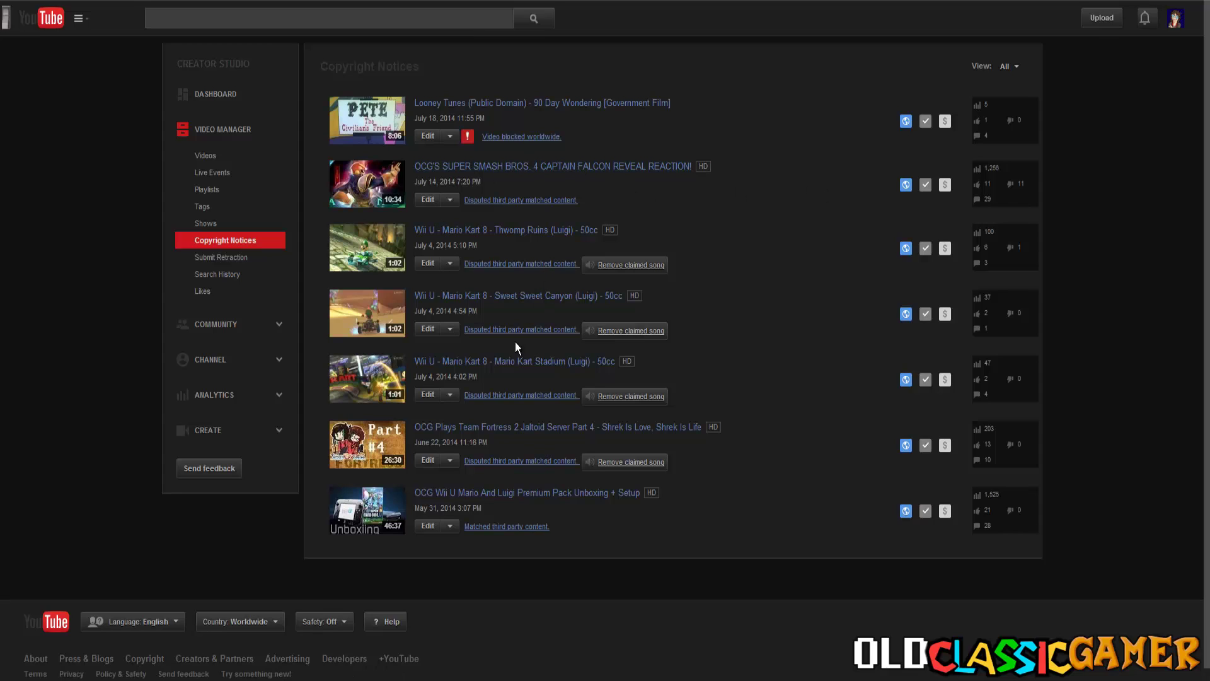
click(539, 460)
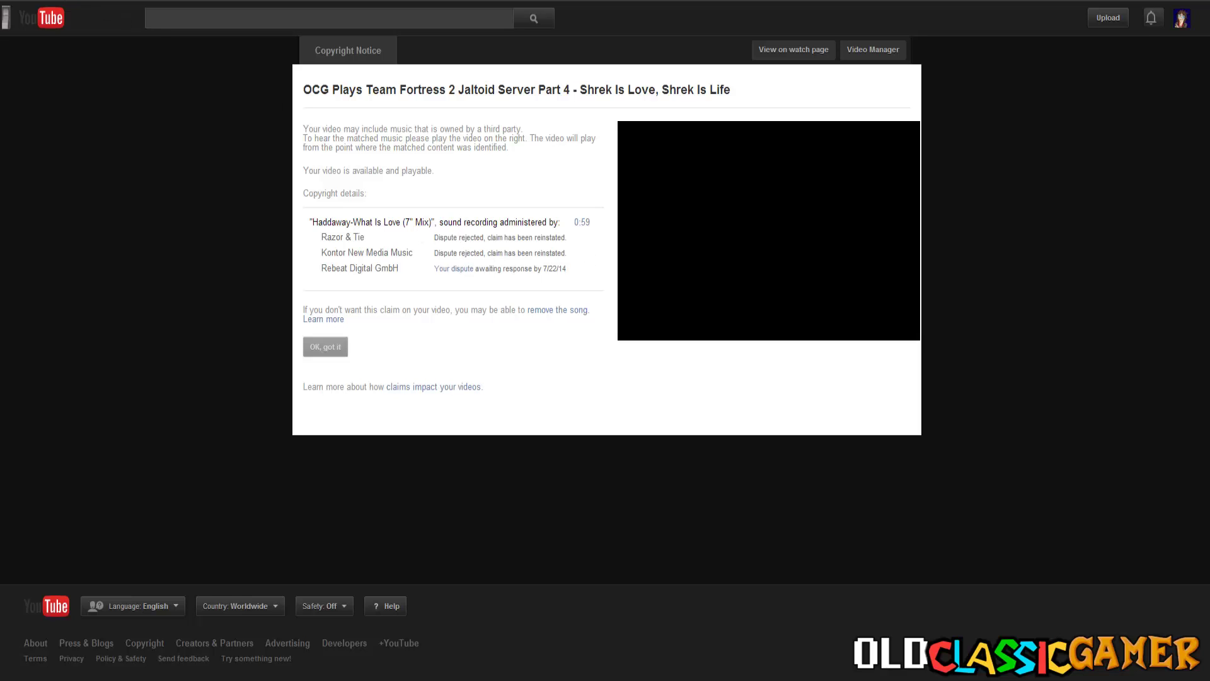
click(109, 39)
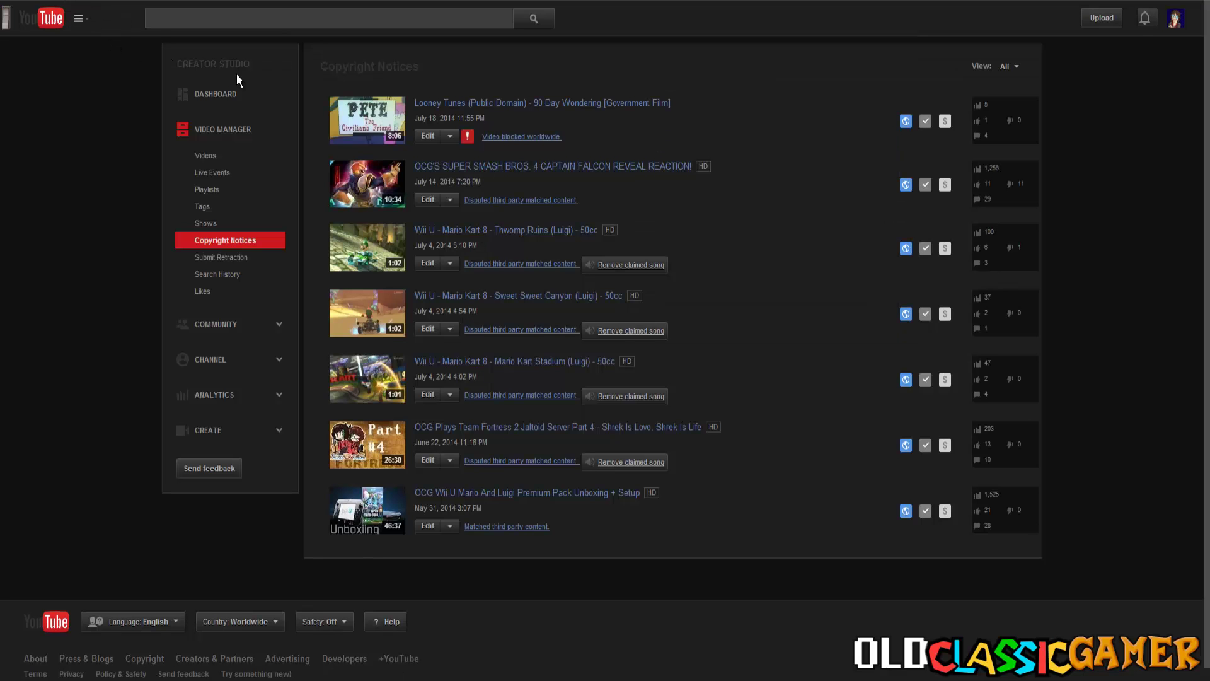
click(497, 526)
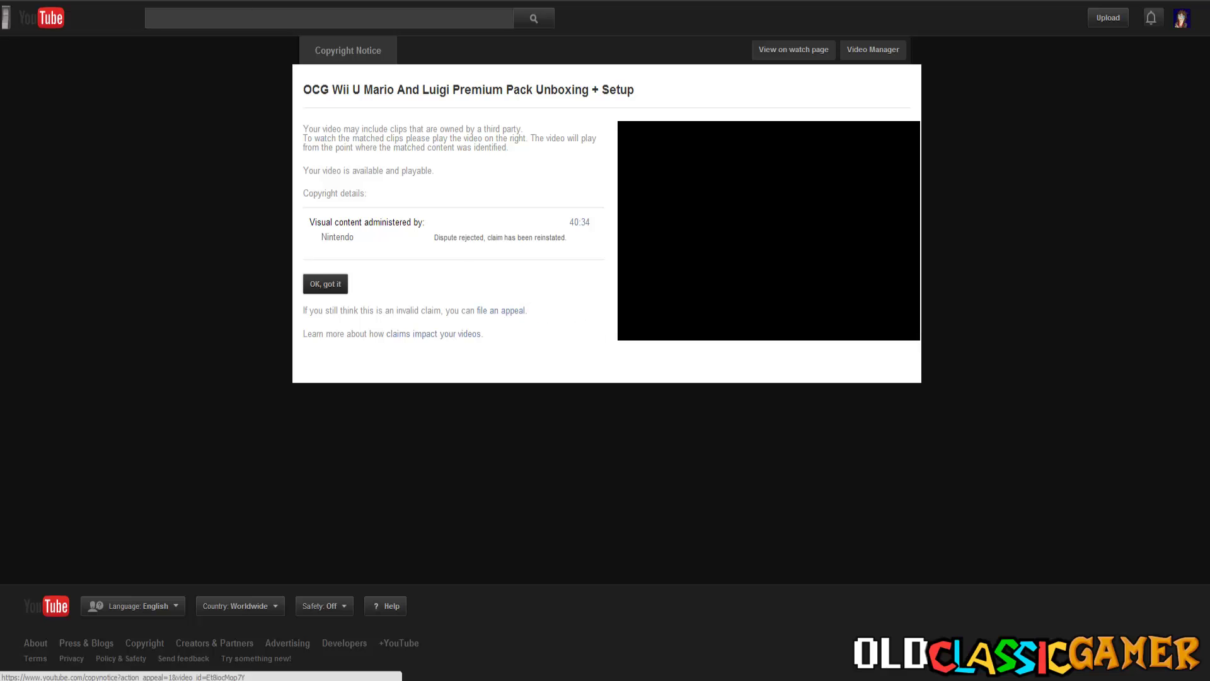
click(325, 283)
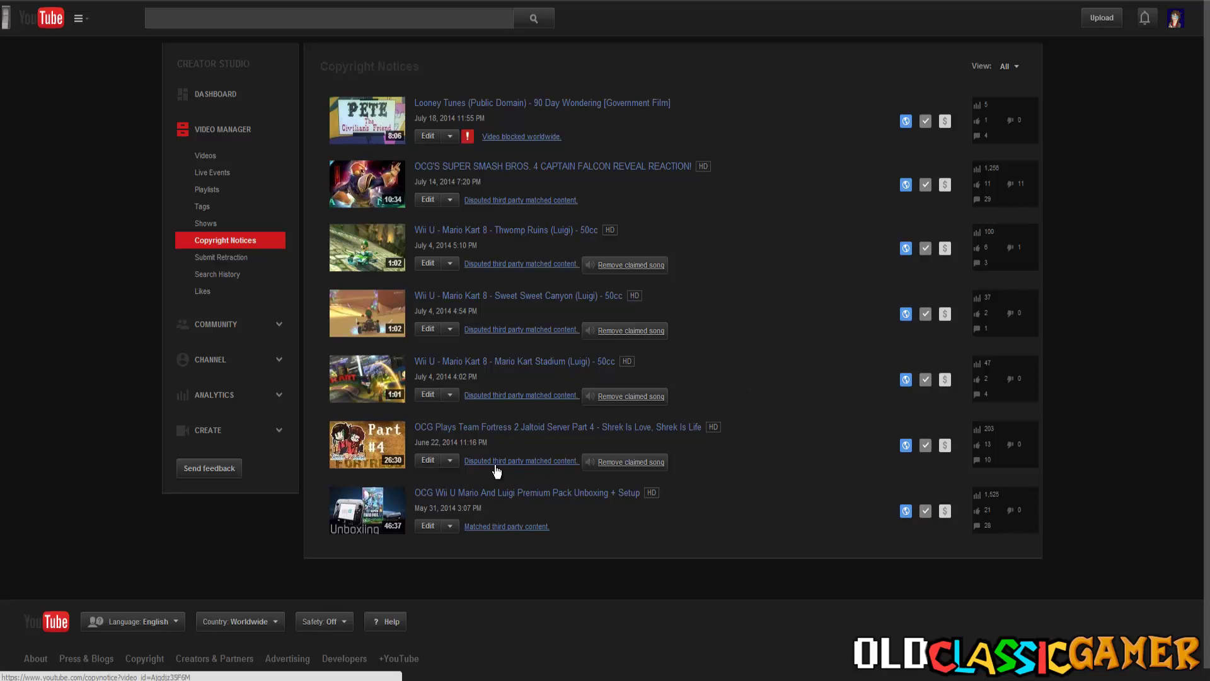
click(484, 394)
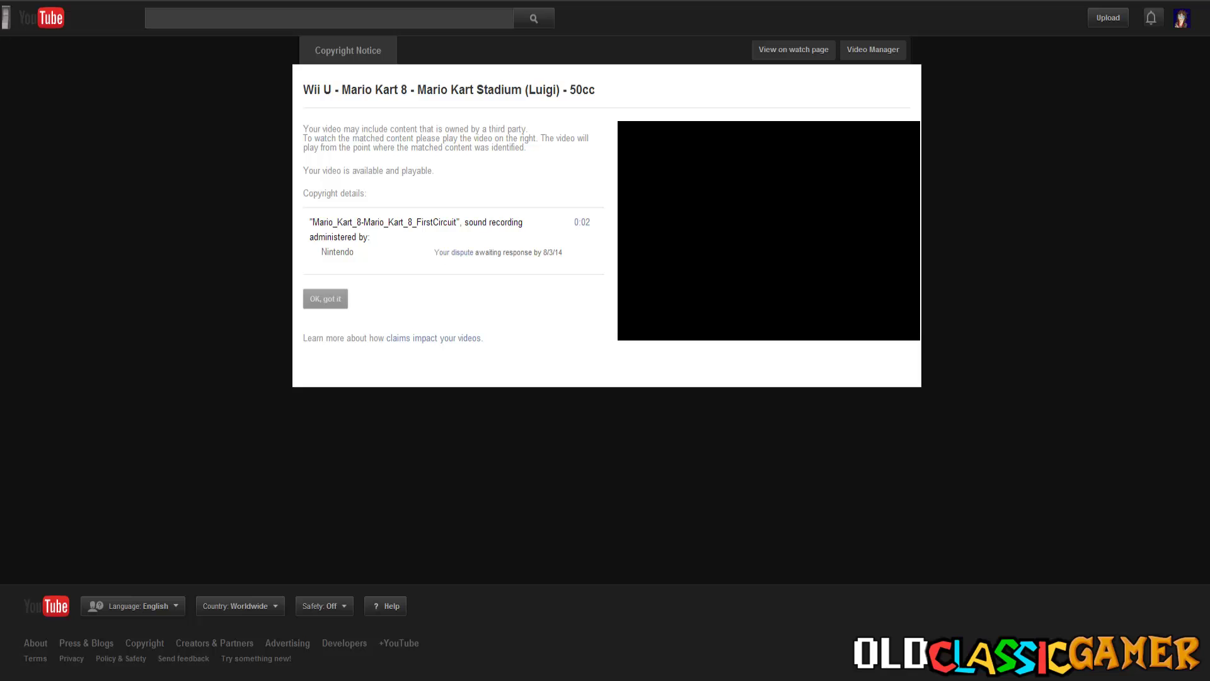
key(Escape)
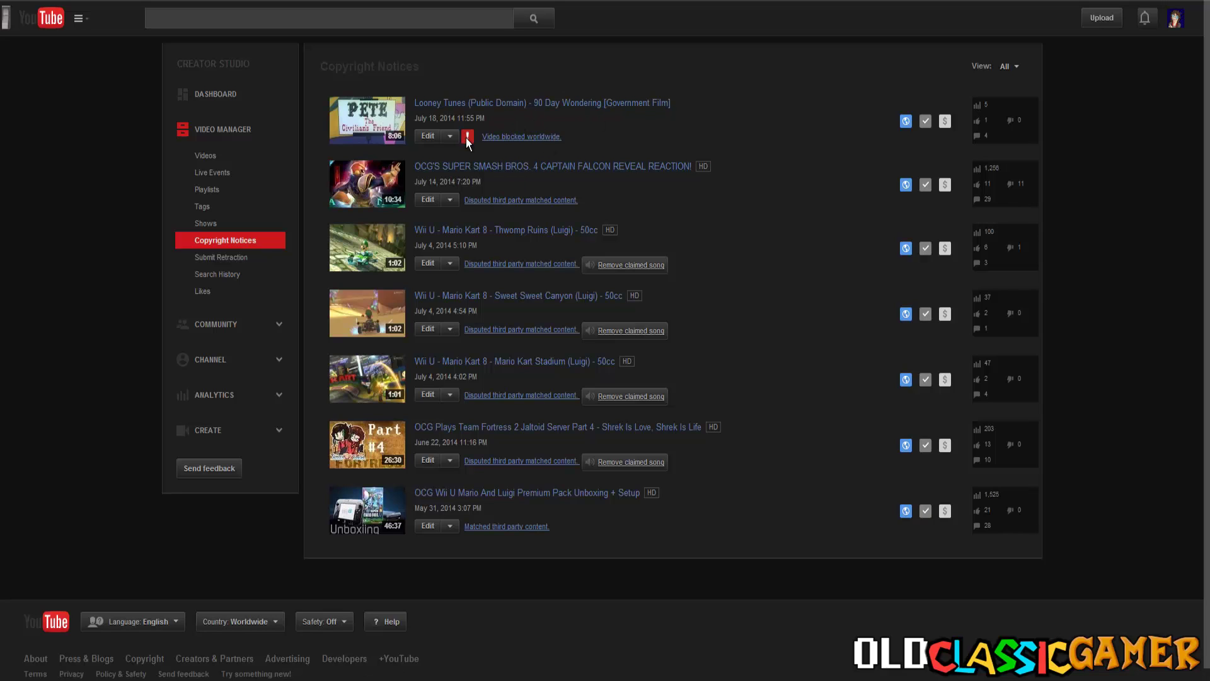
click(511, 138)
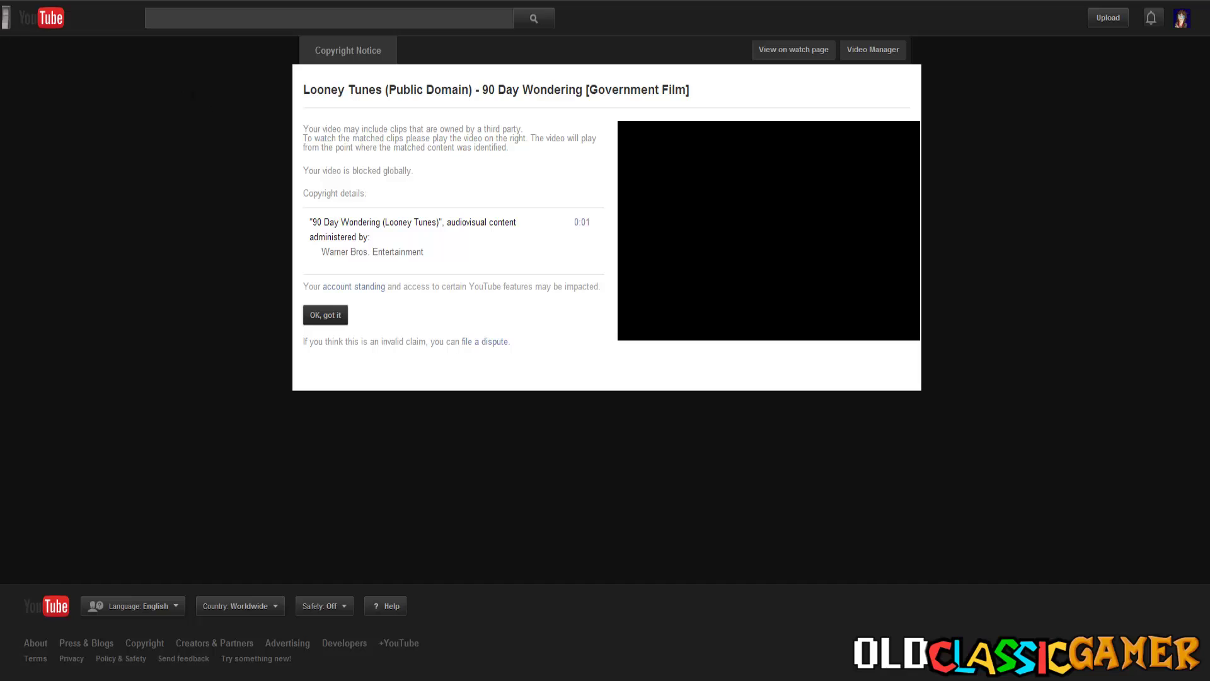
key(alt+Left)
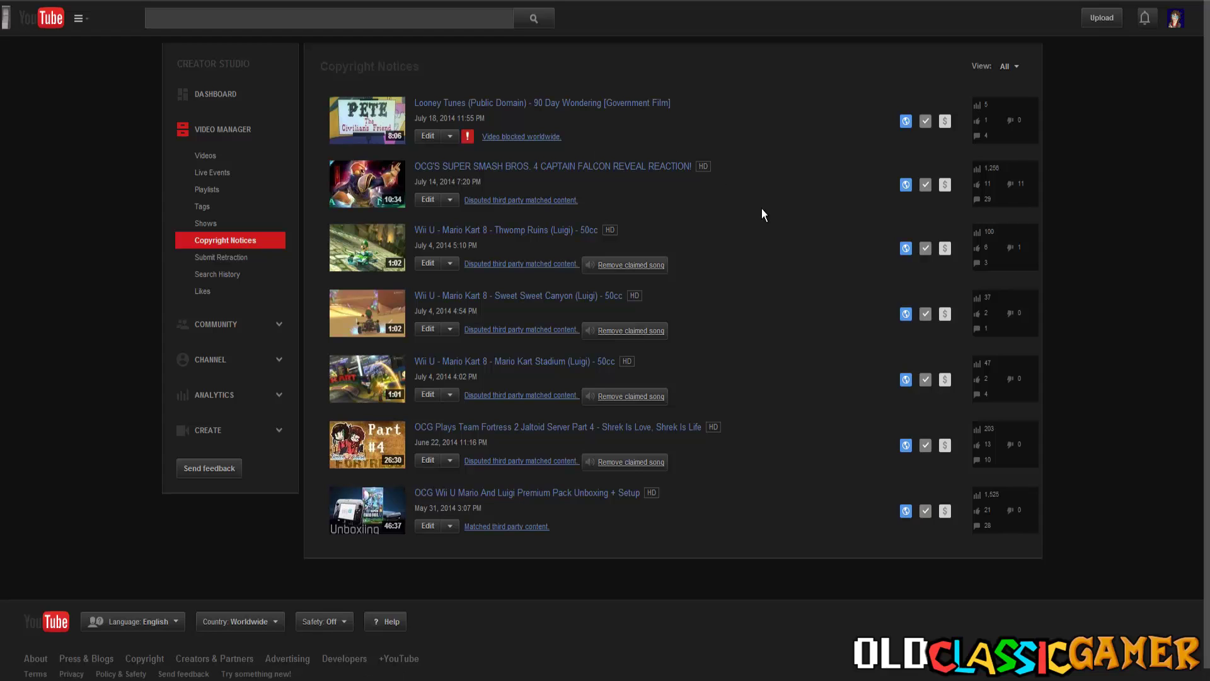
Step: Review the Status and features page, including the blocked Looney Tunes video's details and Aug 17, 2014 warning
click(208, 156)
click(222, 359)
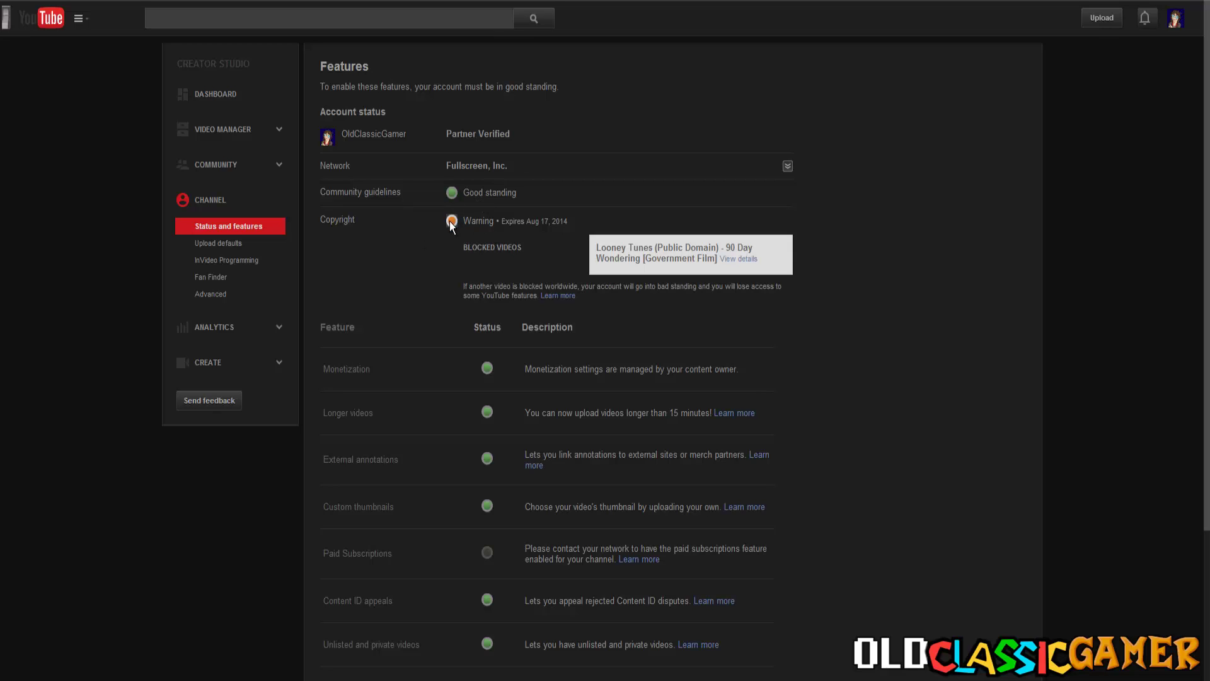
click(732, 259)
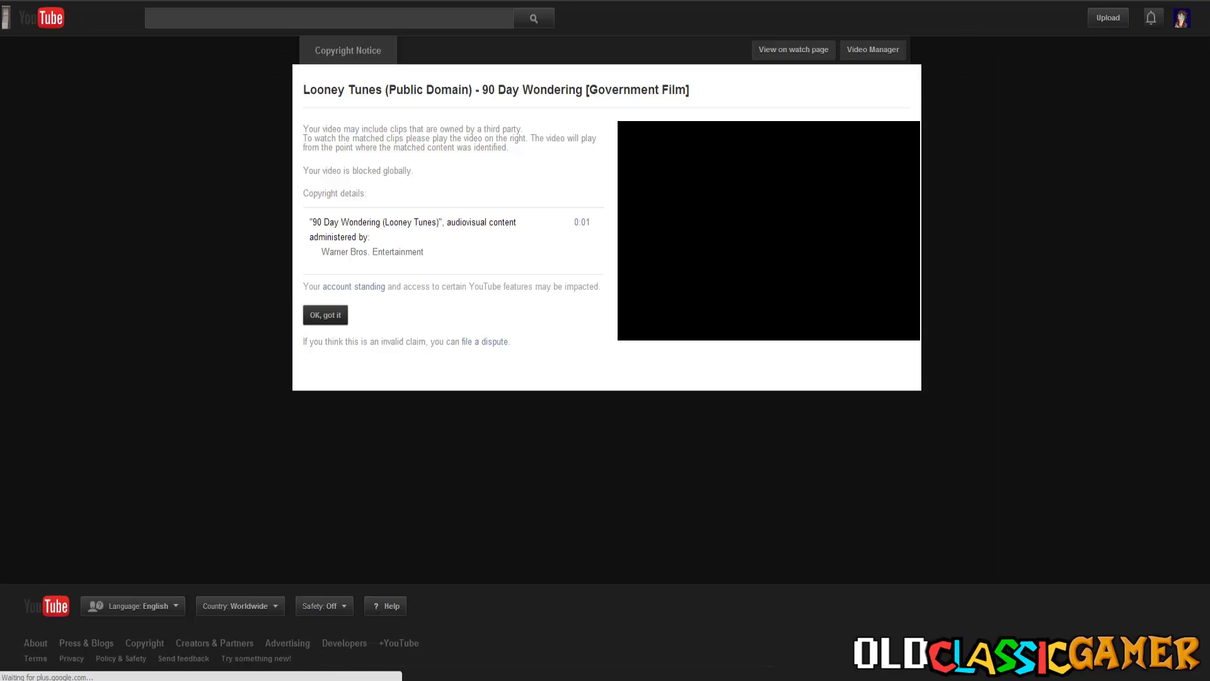
key(alt+Left)
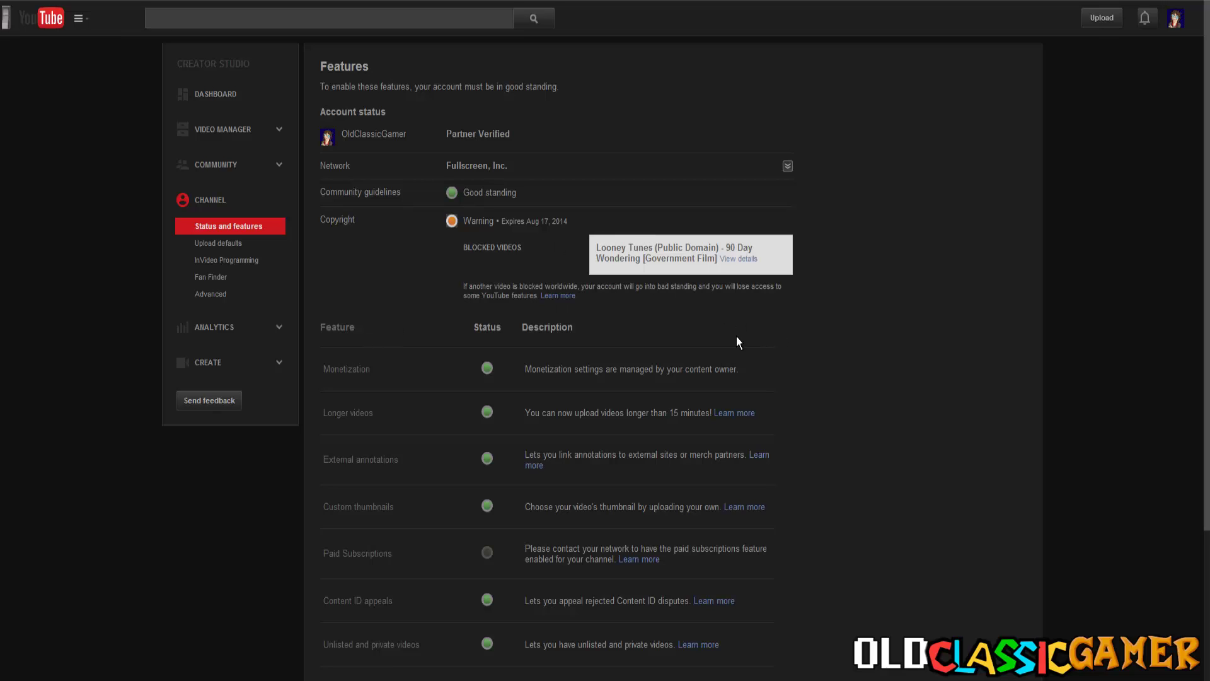
scroll(644, 363, down, 3)
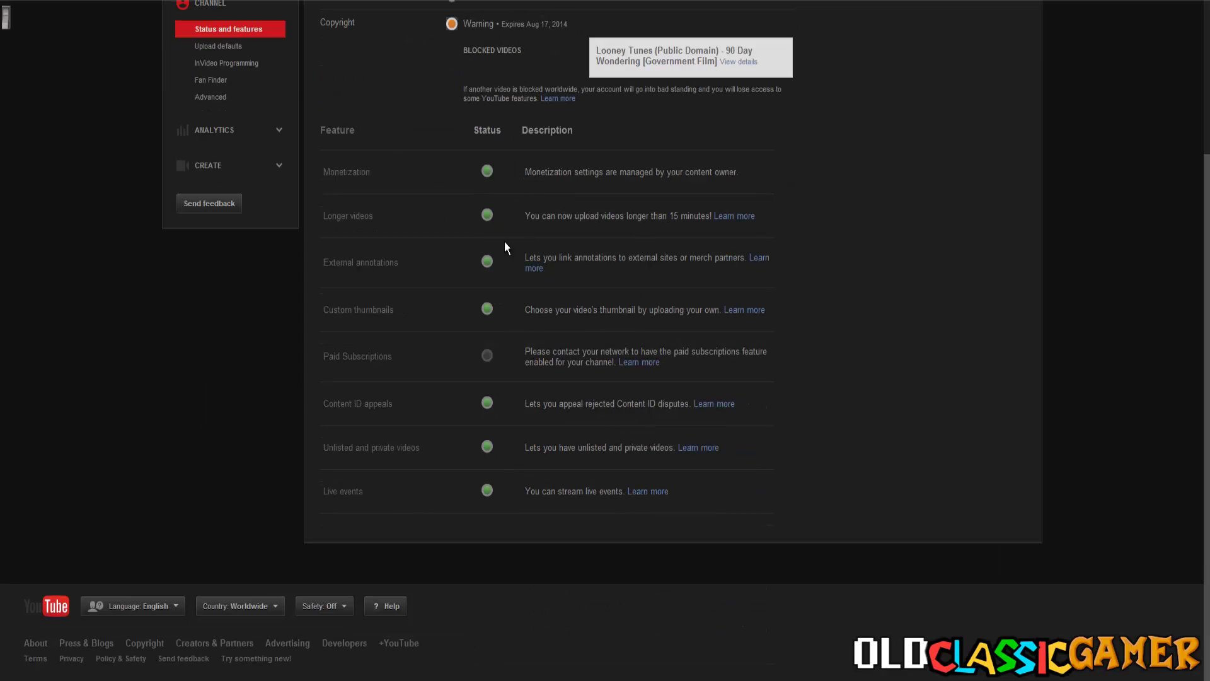
scroll(482, 277, up, 3)
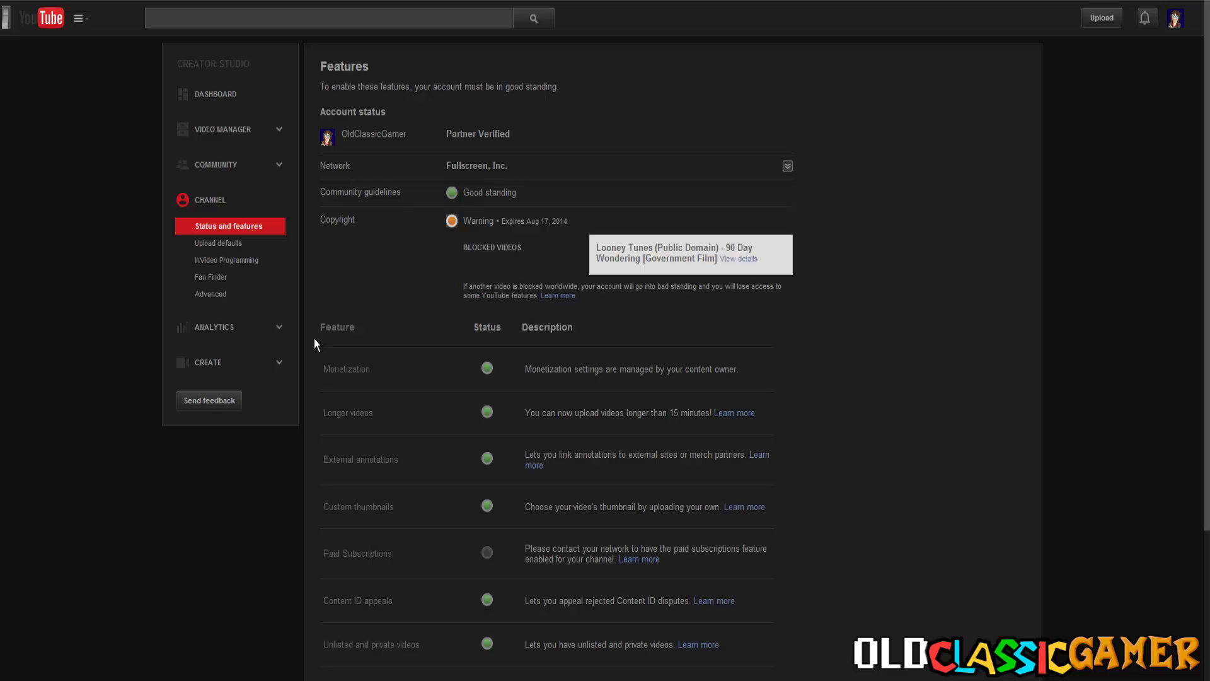
Step: Set the third auto-generated frame as the Looney Tunes video's thumbnail and save
click(223, 127)
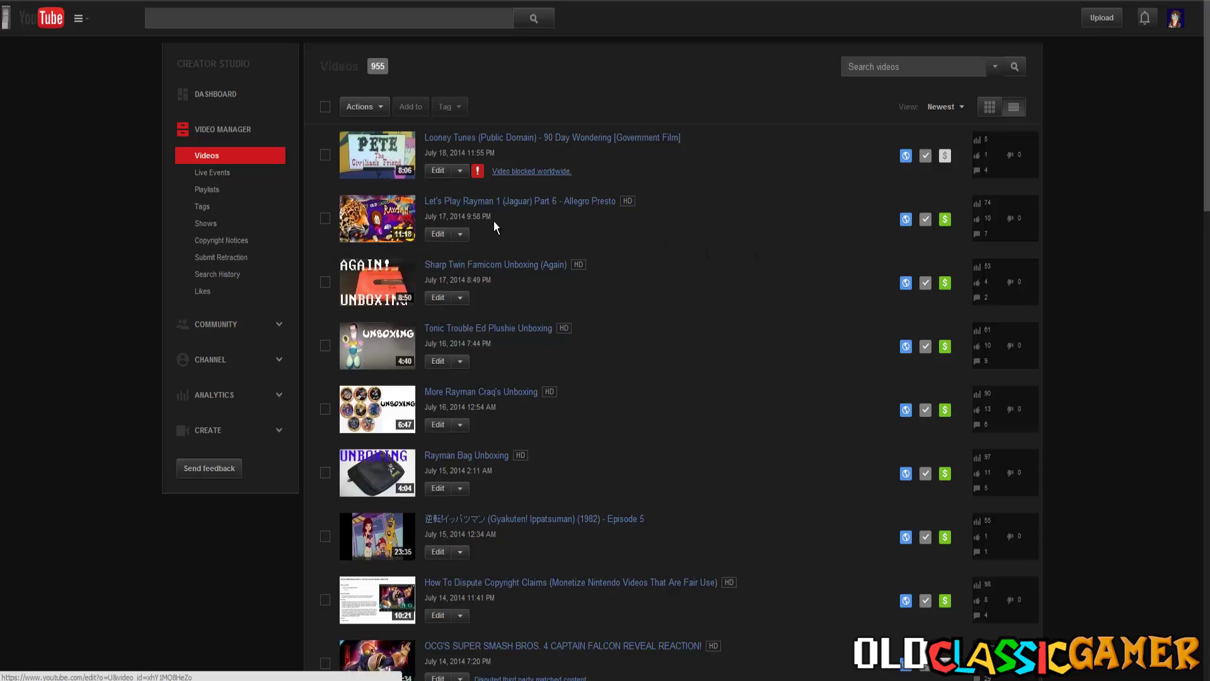
click(437, 178)
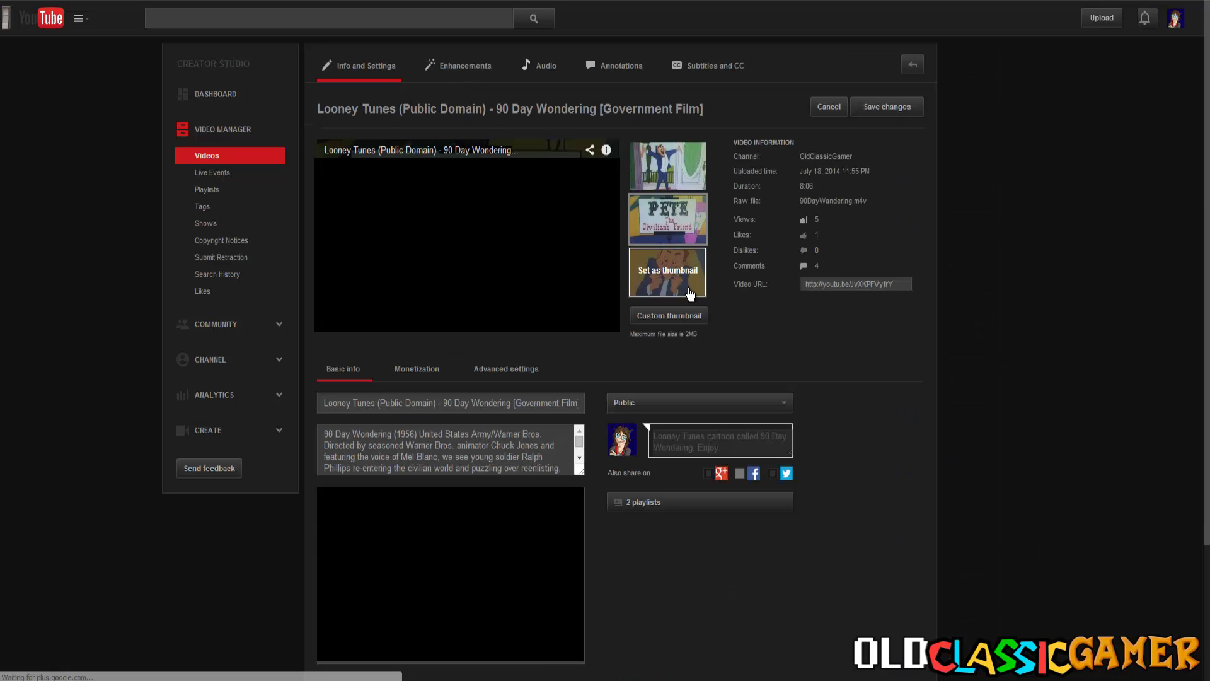
click(691, 293)
click(884, 101)
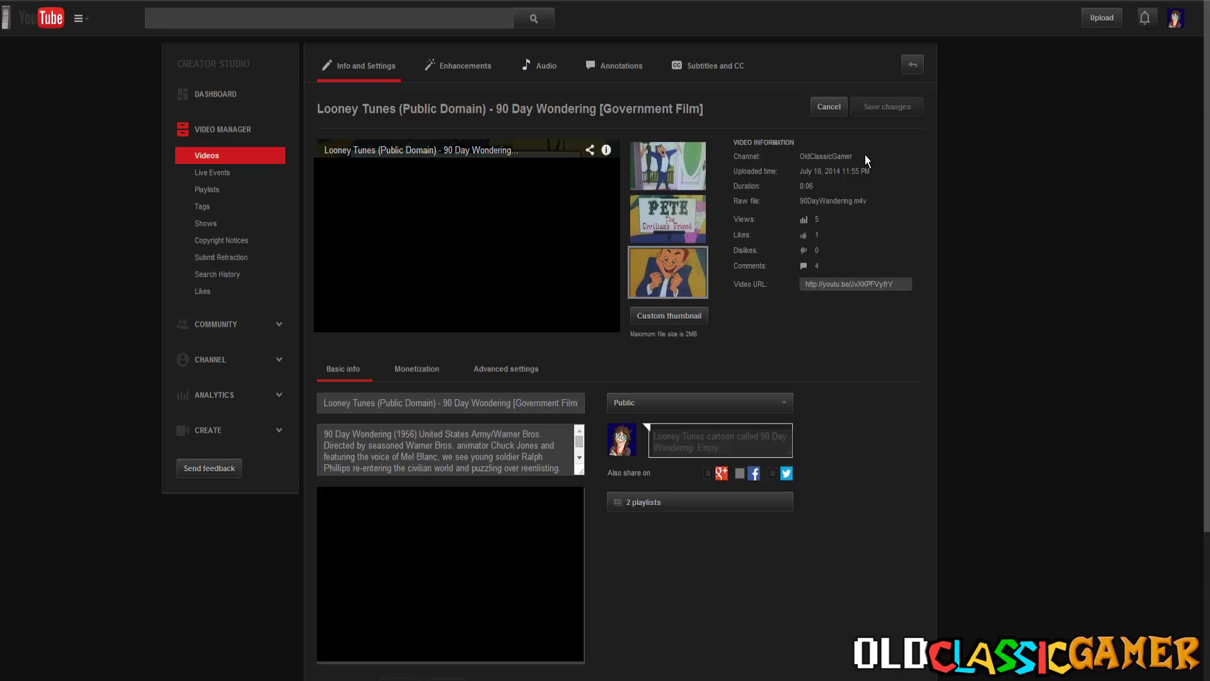
Step: Return to the Video Manager list of 955 uploads via Videos in the sidebar
click(222, 155)
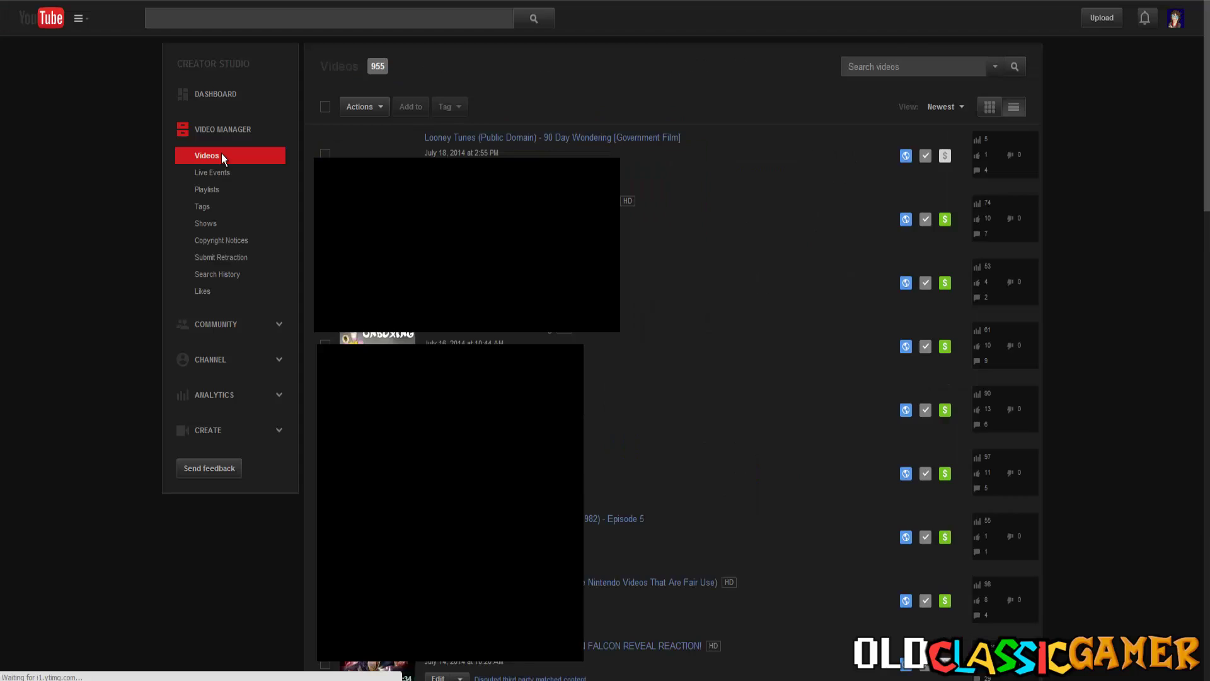